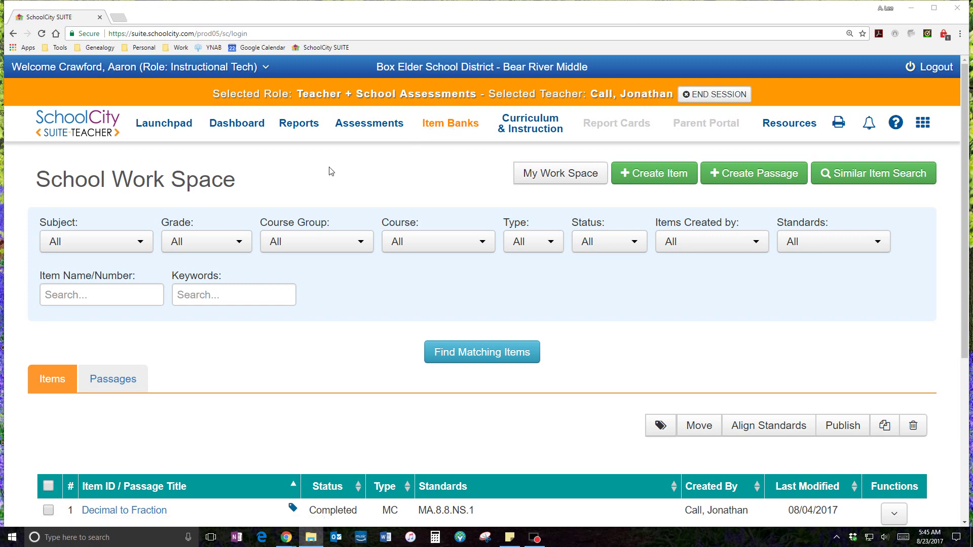
- Starting from the Launchpad, open the School Work Space in the item banks and look over its item list
click(158, 126)
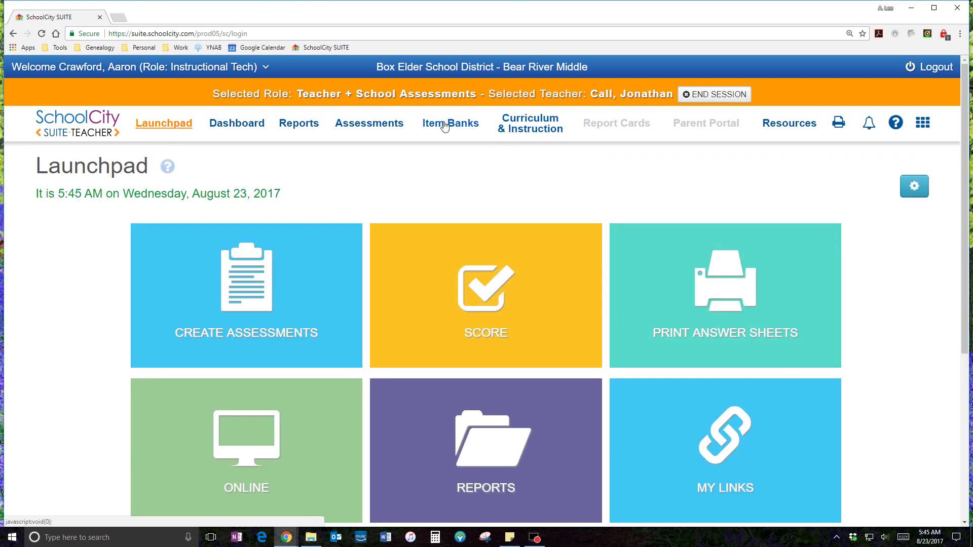
click(445, 123)
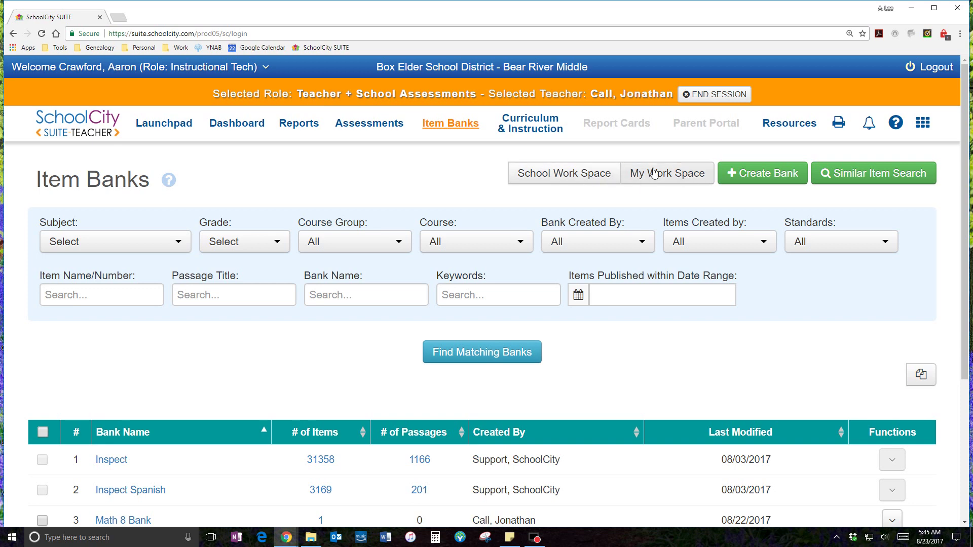
click(550, 175)
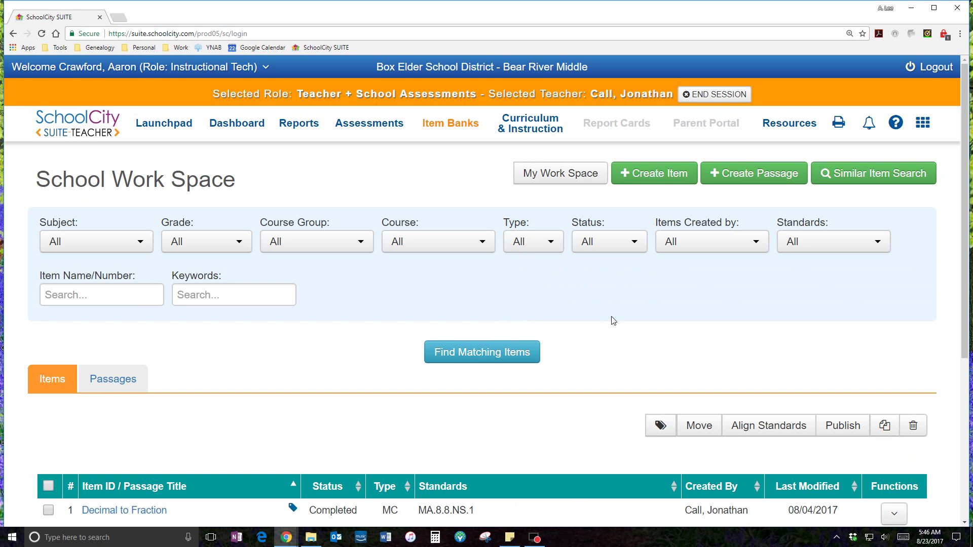
scroll(602, 321, down, 2)
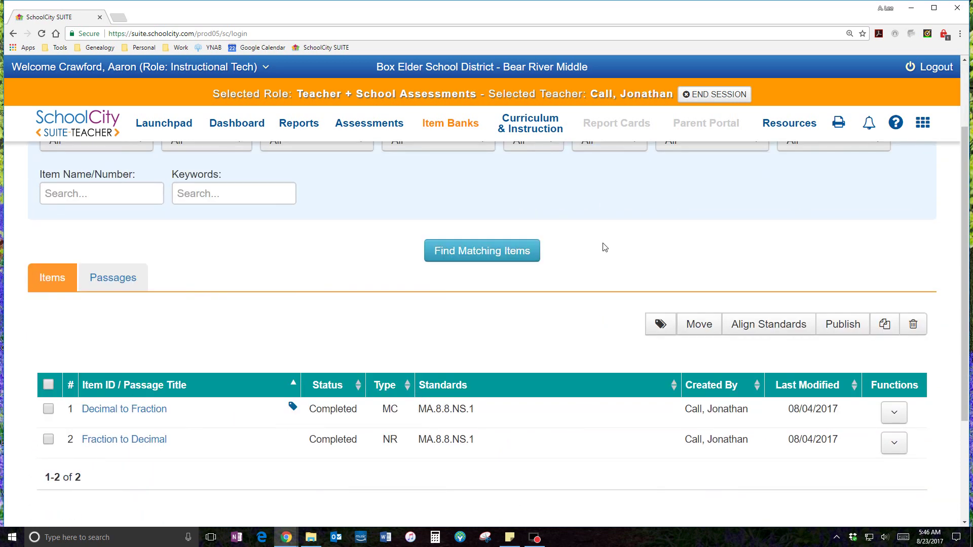
scroll(611, 274, up, 1)
scroll(612, 276, up, 2)
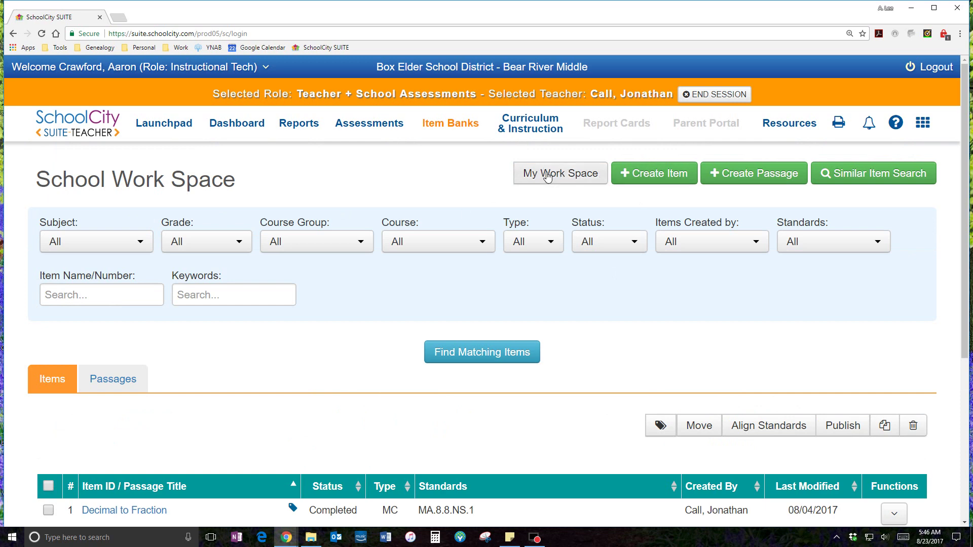
scroll(589, 310, down, 3)
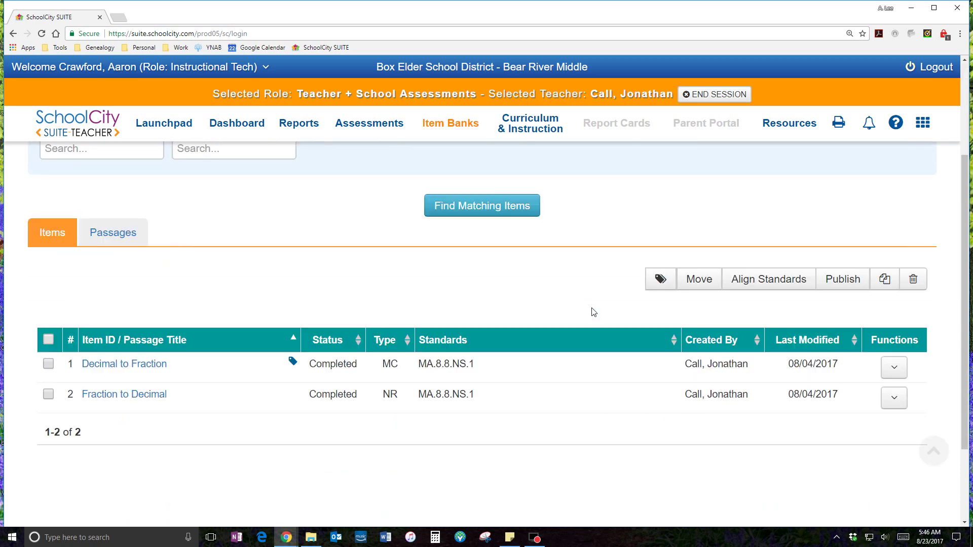
scroll(594, 312, up, 3)
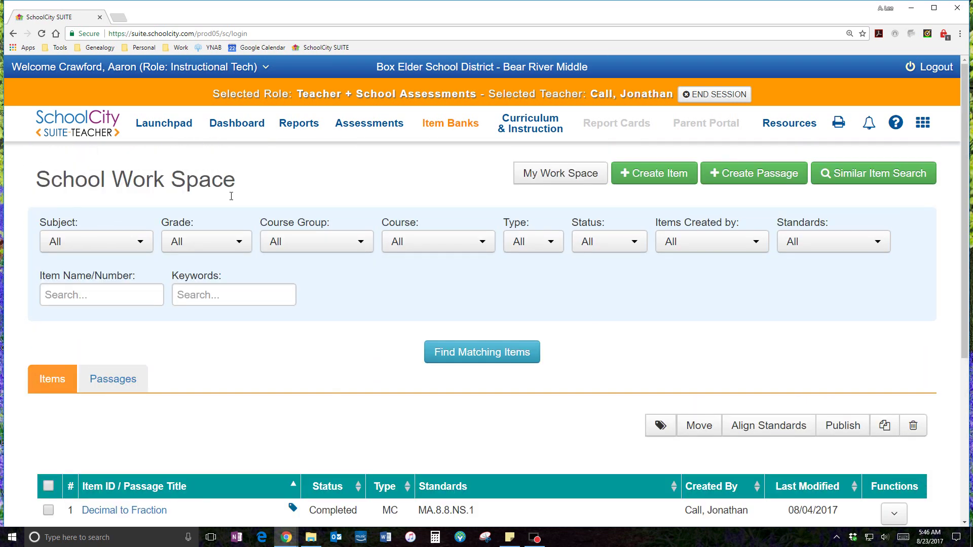
scroll(588, 330, down, 5)
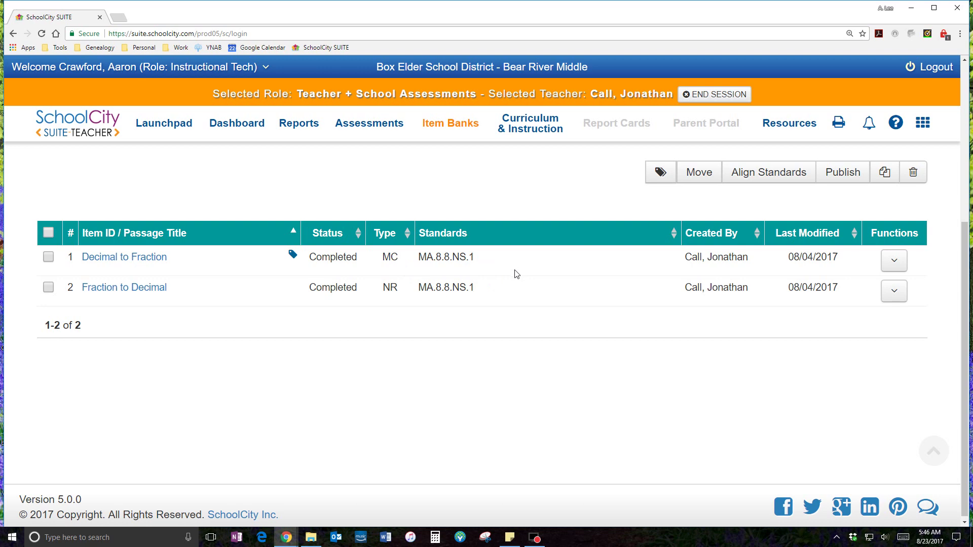
scroll(515, 292, up, 1)
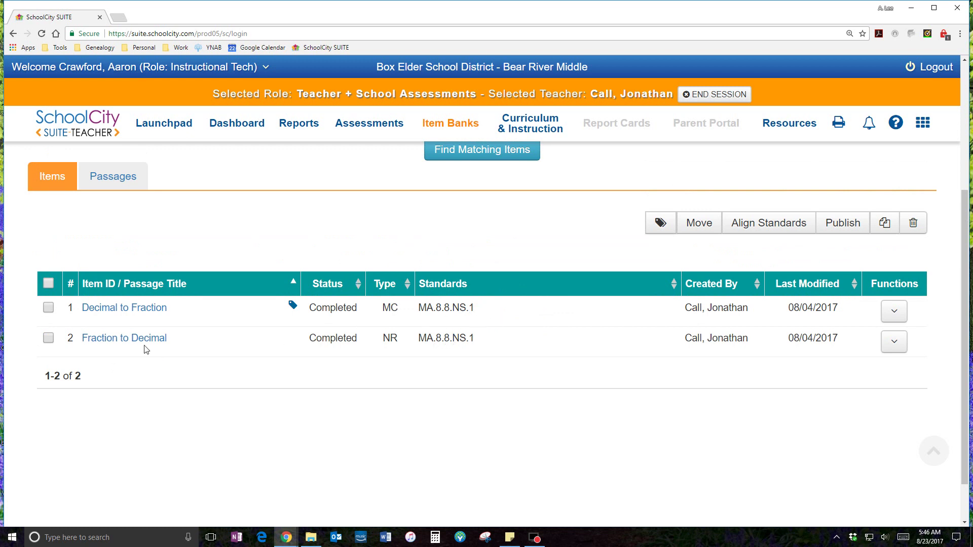
- Copy the Decimal to Fraction item in the School Work Space under the name "practice"
click(49, 310)
click(49, 309)
click(49, 308)
click(883, 223)
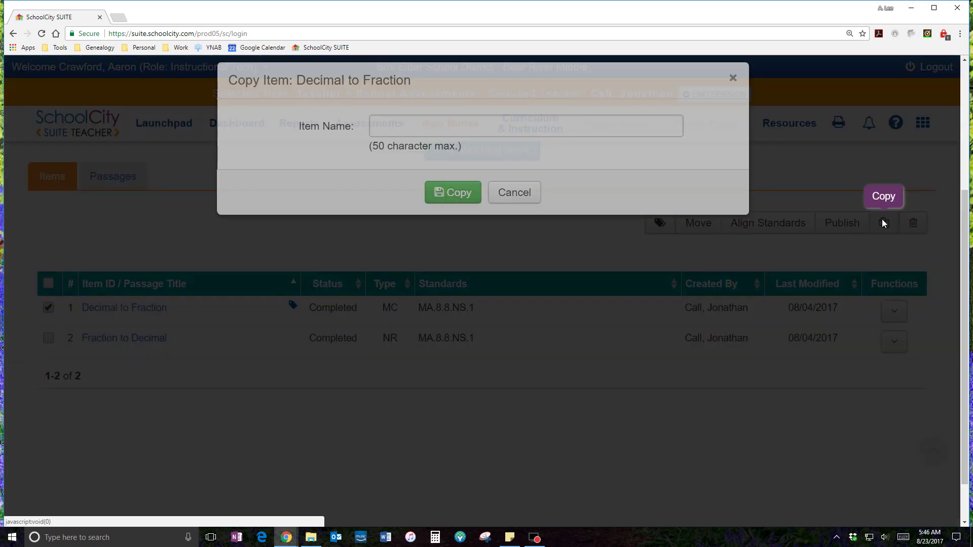
click(474, 162)
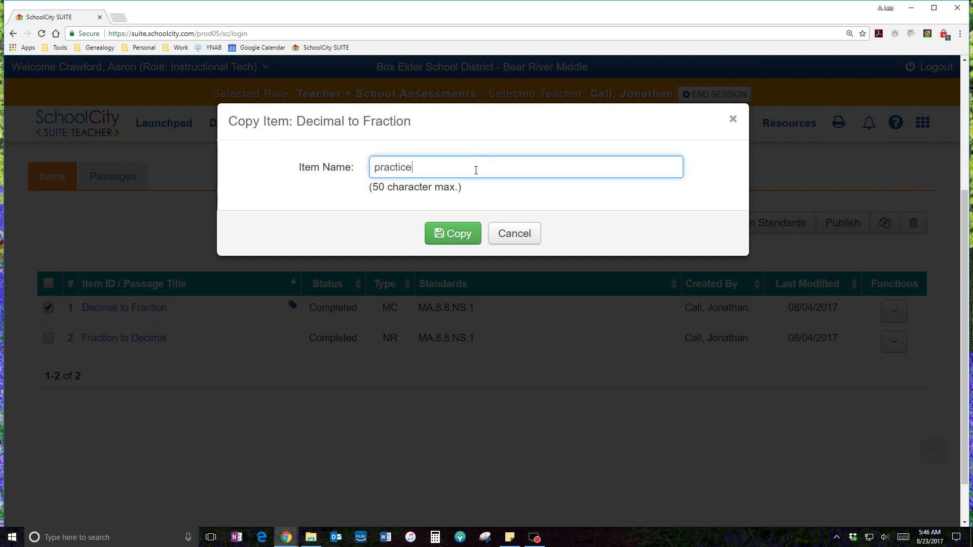
click(454, 233)
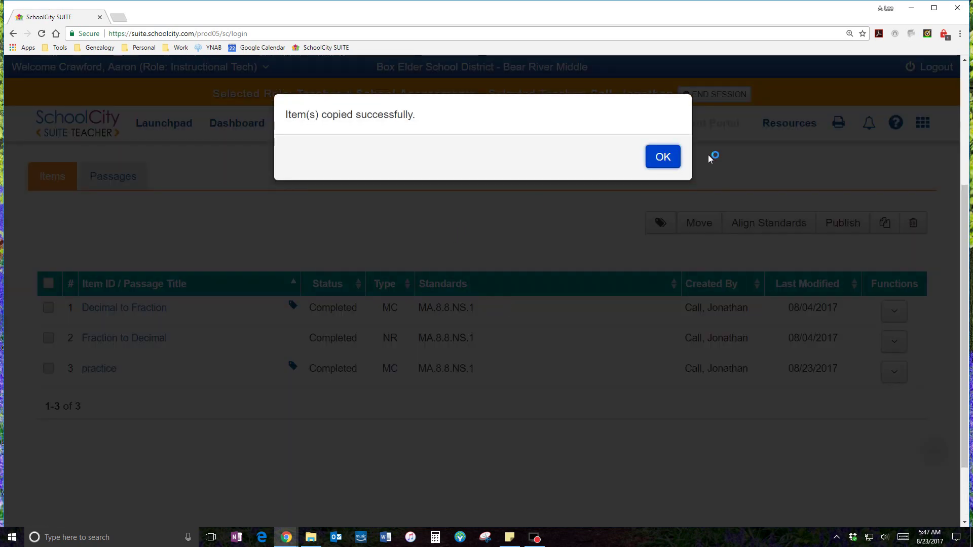
click(670, 158)
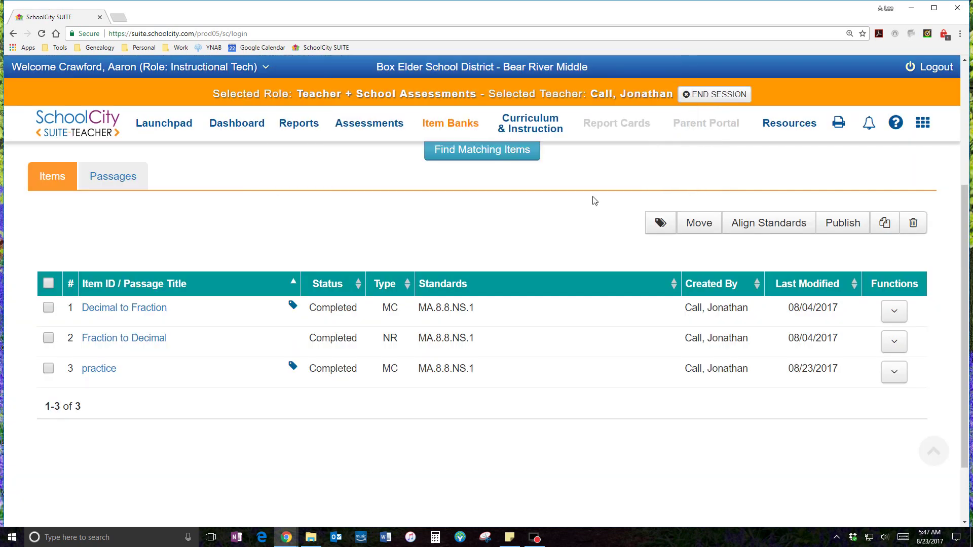
- Open the practice item for editing and review its item info, standards, properties and preview
click(892, 372)
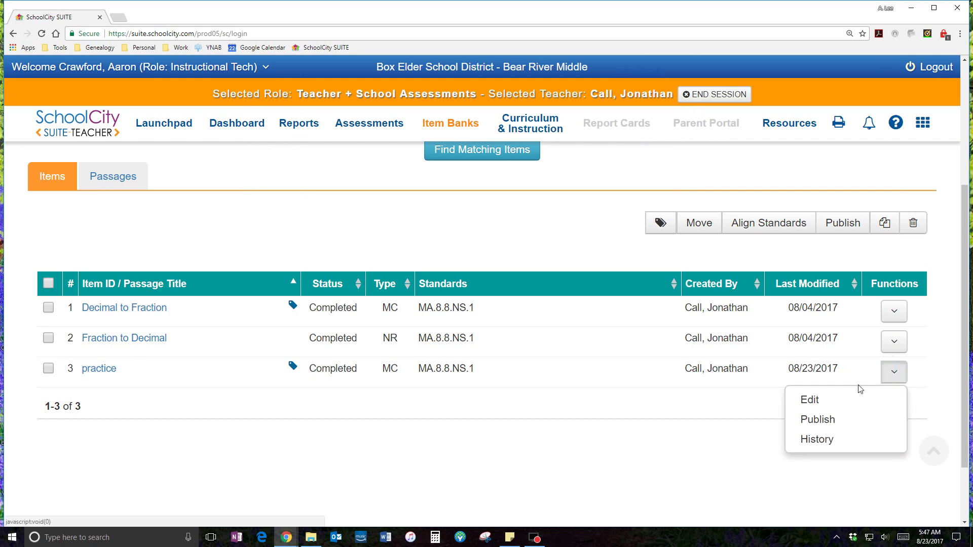
click(809, 399)
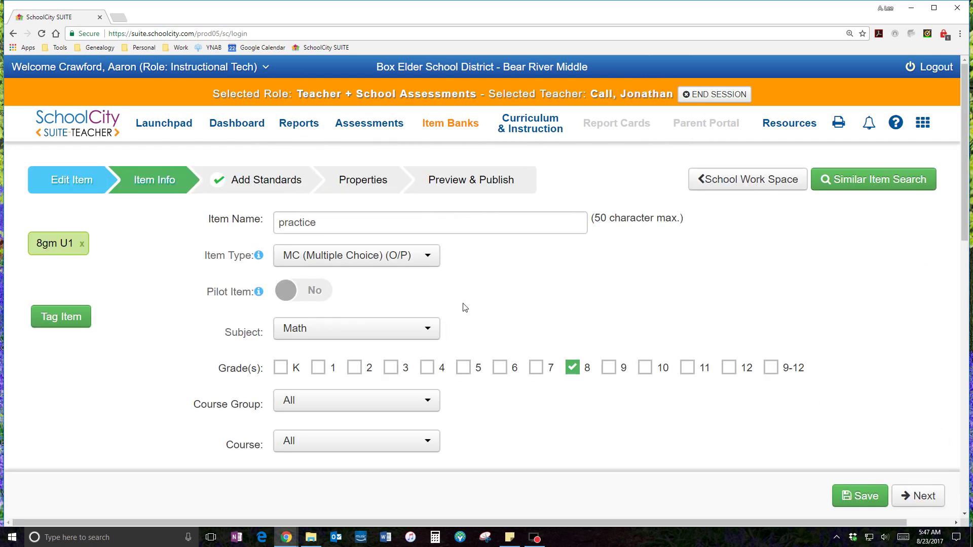
click(293, 182)
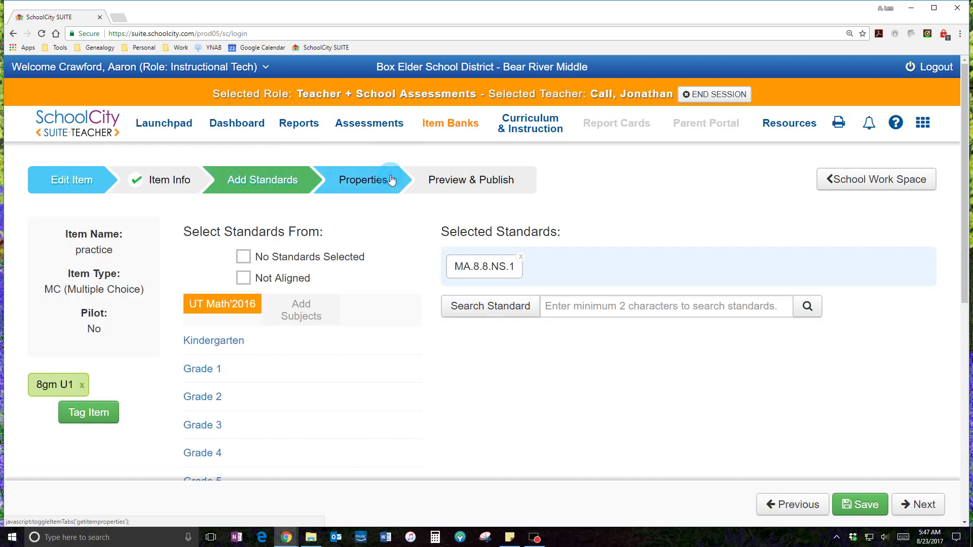
click(391, 181)
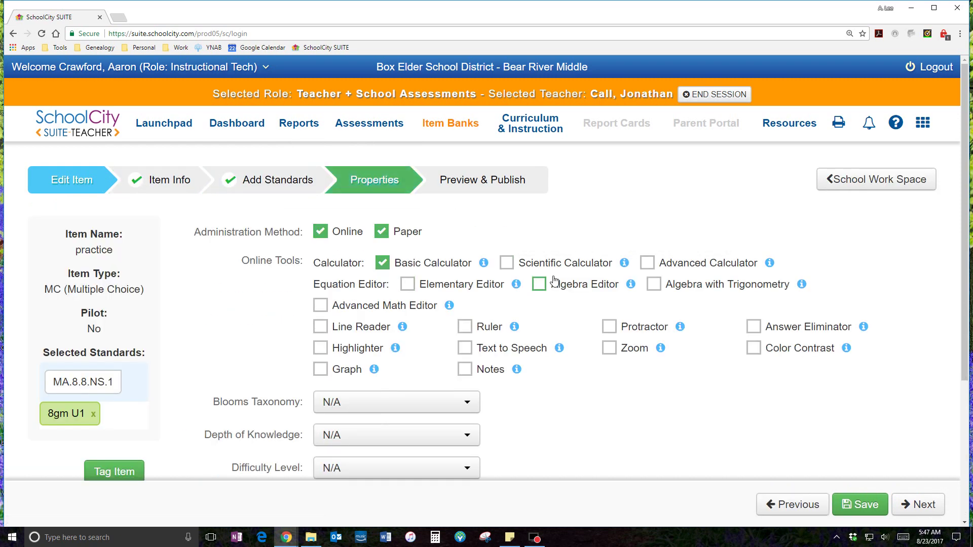
scroll(554, 280, down, 3)
scroll(555, 280, up, 3)
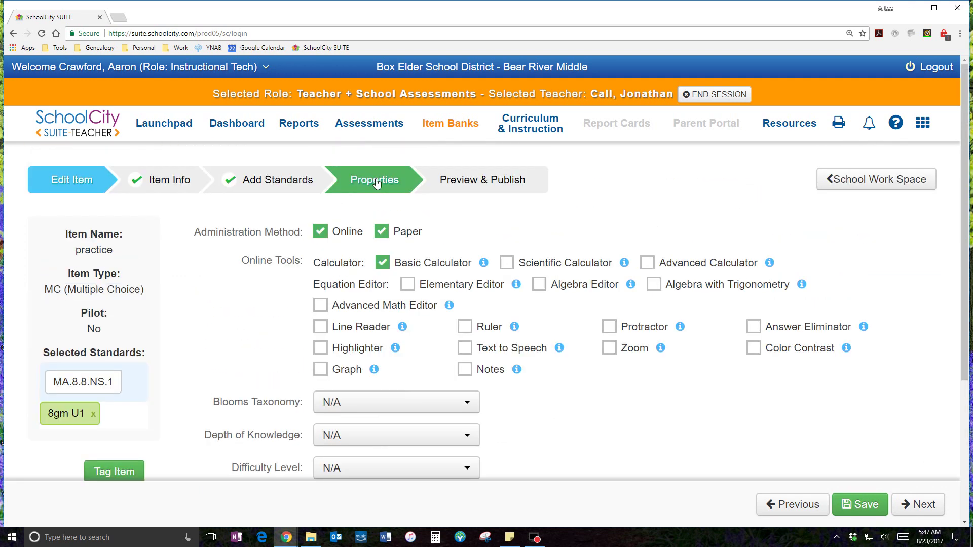
click(477, 183)
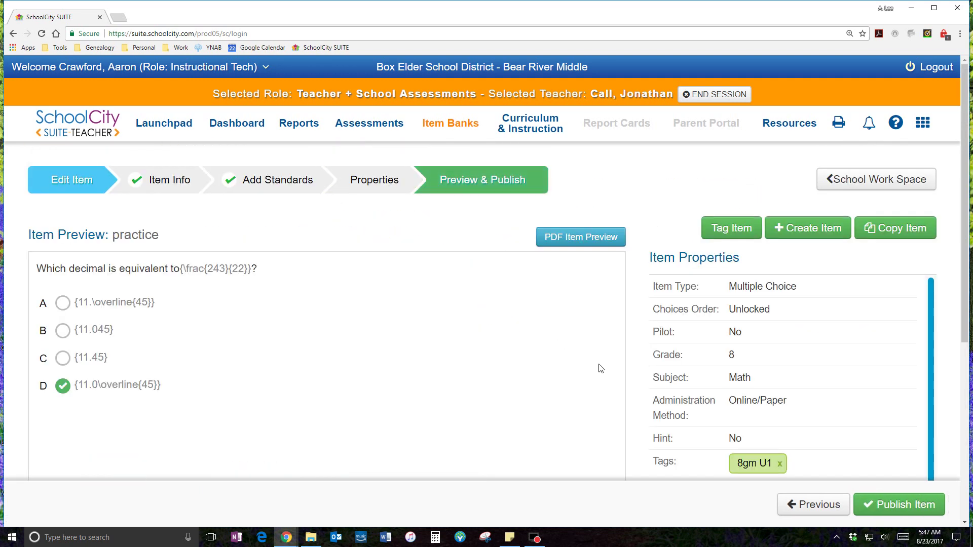
click(160, 187)
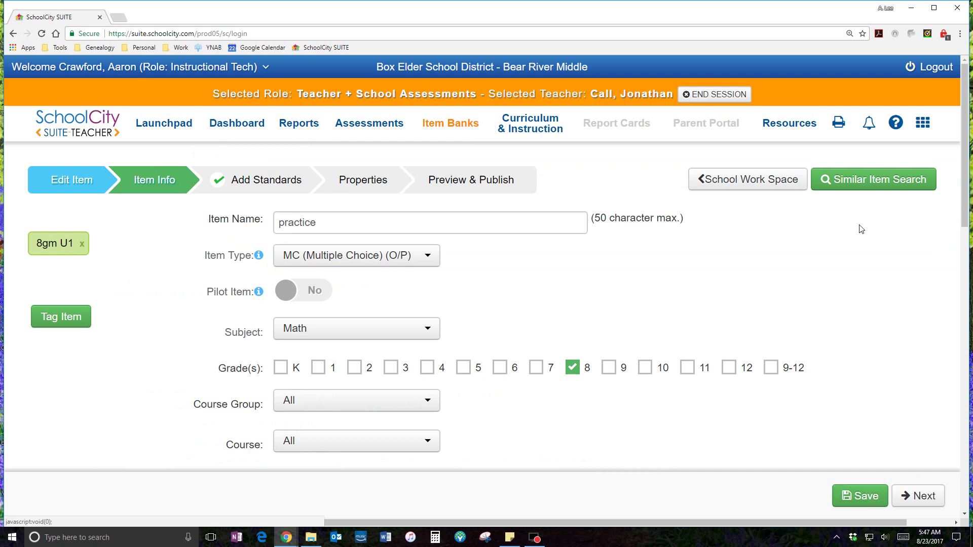
click(466, 190)
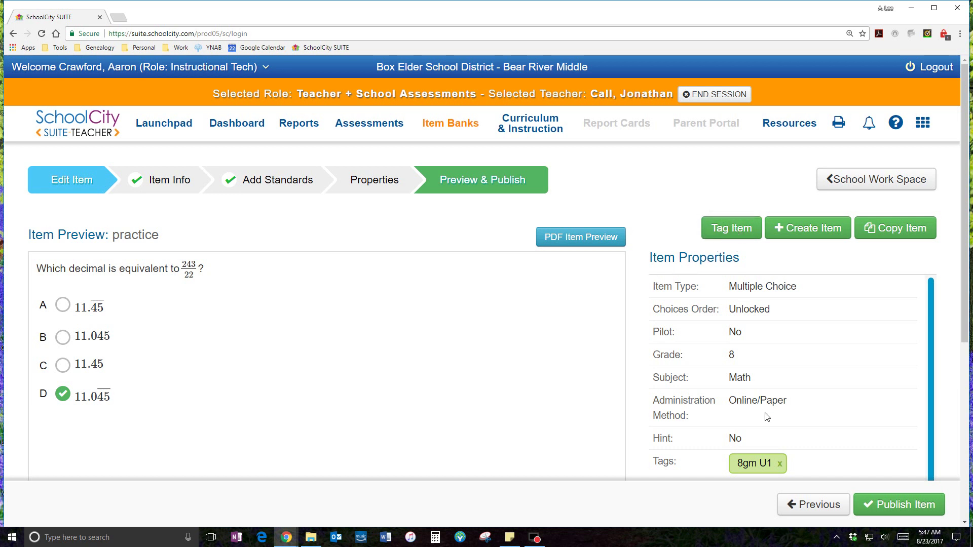
- Examine the tags in the practice item's properties and the tagging options, cancelling without adding a tag
scroll(801, 367, down, 2)
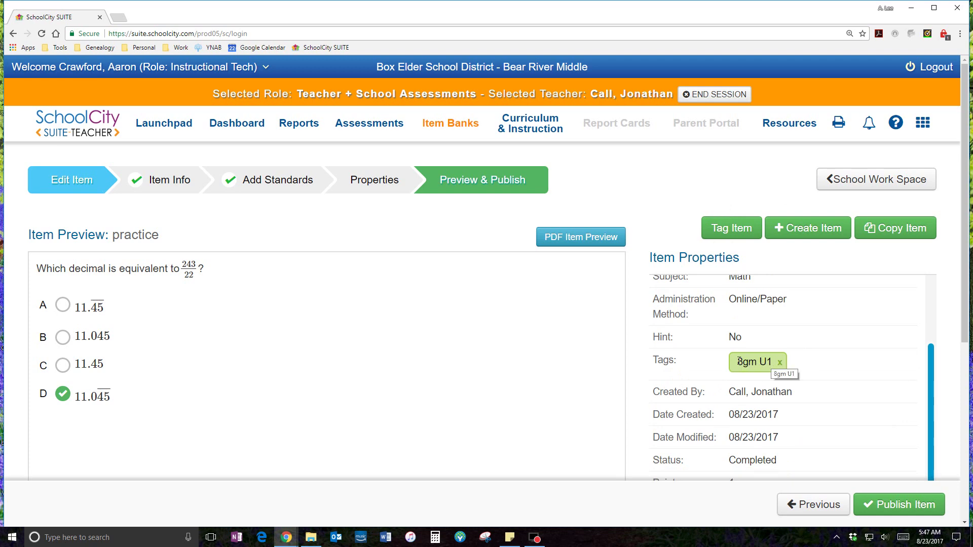
click(727, 232)
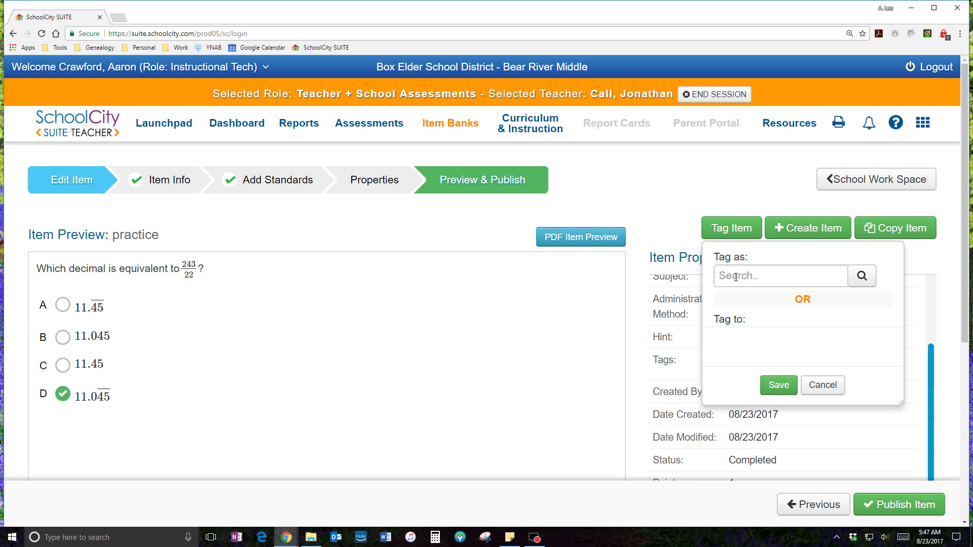
click(834, 386)
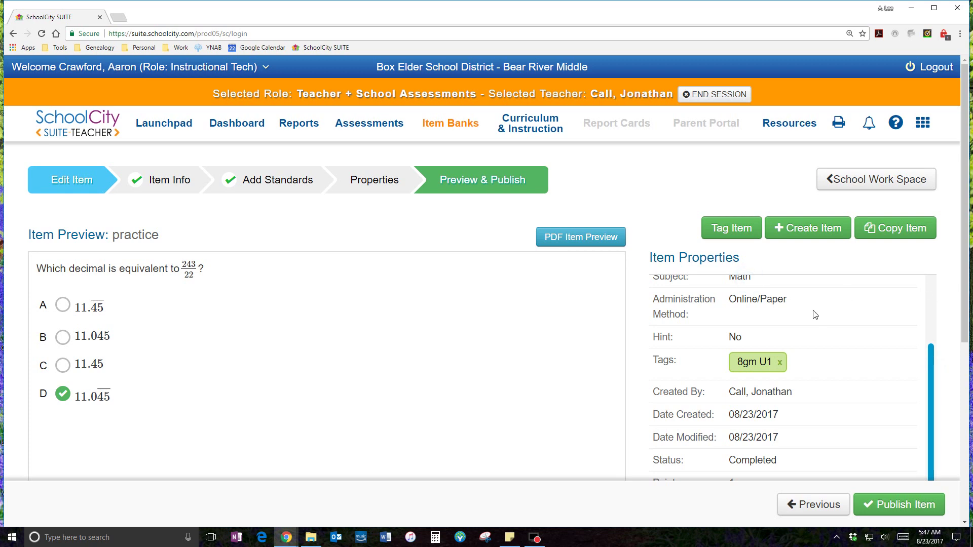
scroll(860, 330, up, 2)
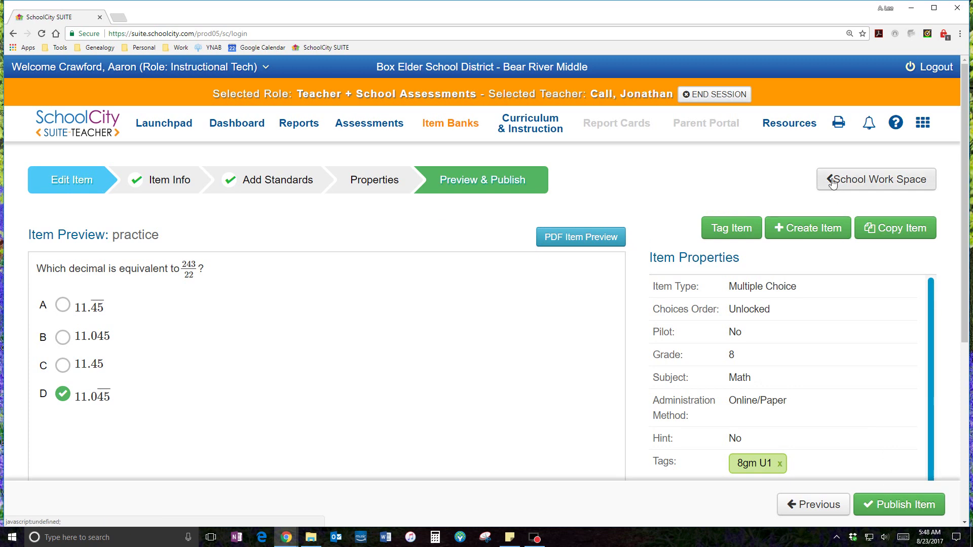
- Return to the School Work Space and move the practice item to My Work Space
click(862, 183)
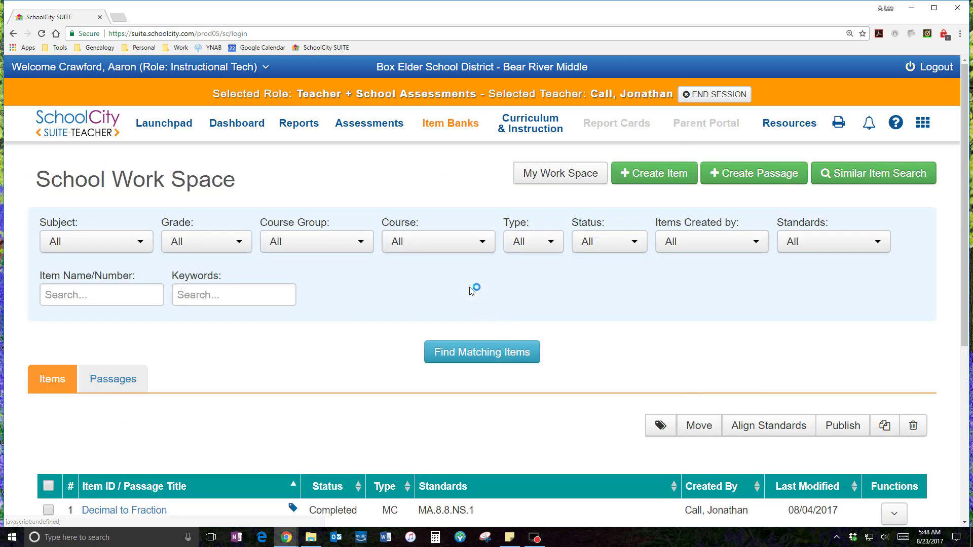
scroll(563, 319, down, 3)
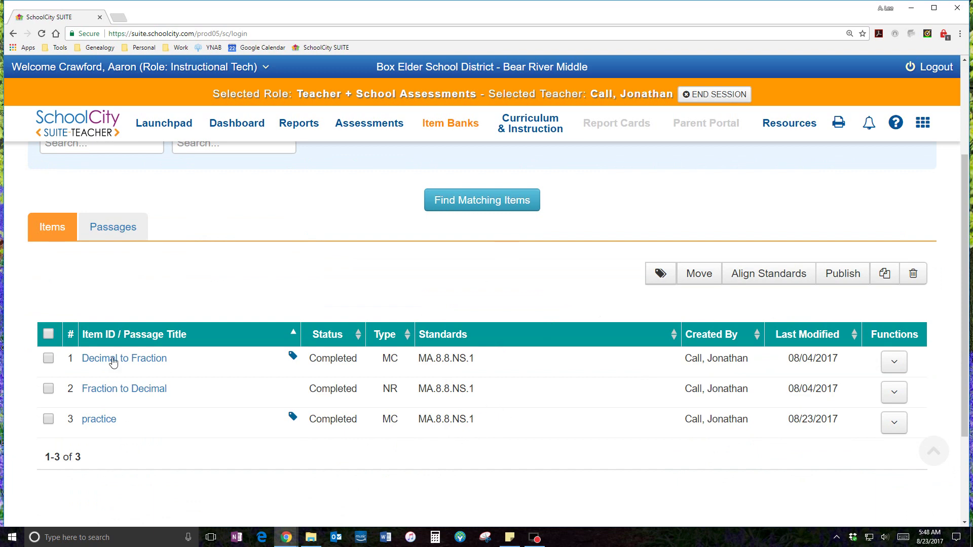
scroll(590, 281, up, 3)
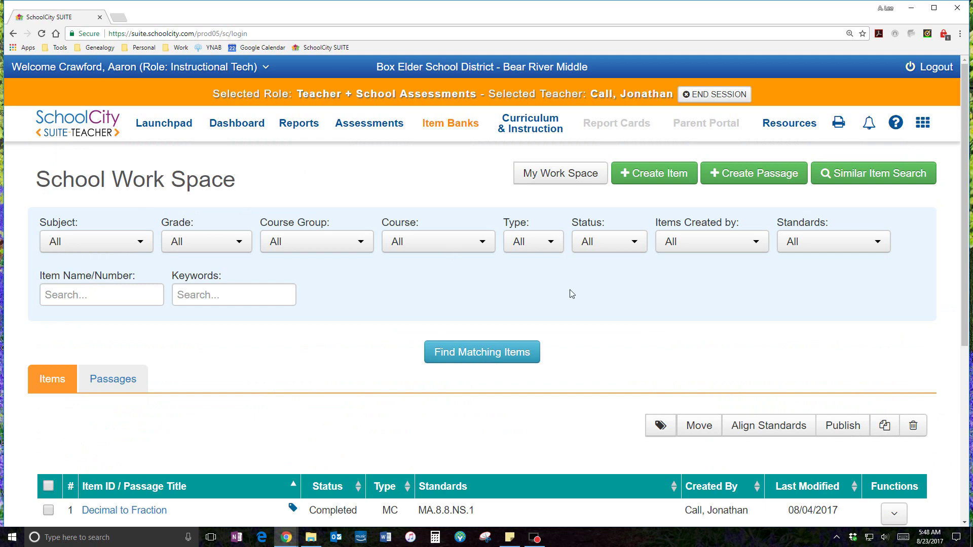
scroll(572, 294, down, 4)
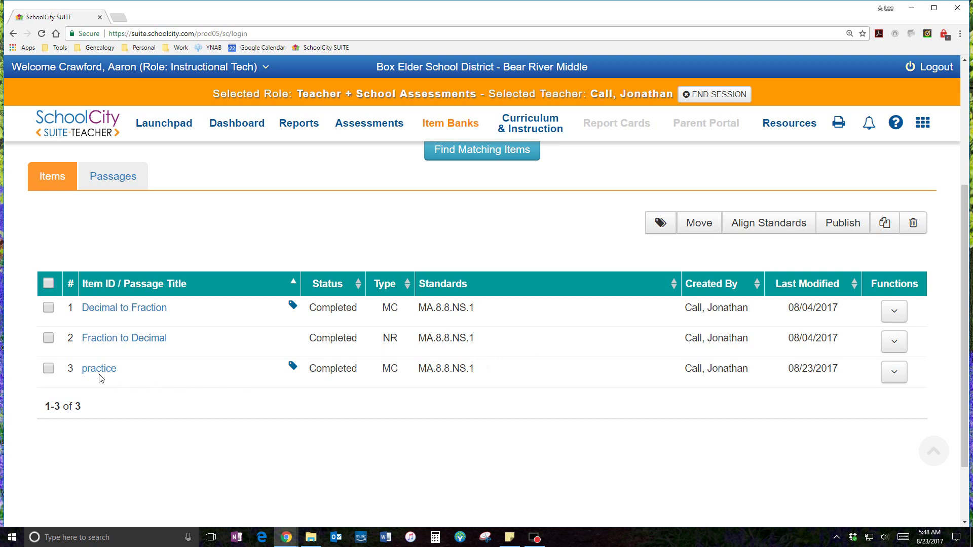
click(49, 371)
click(695, 225)
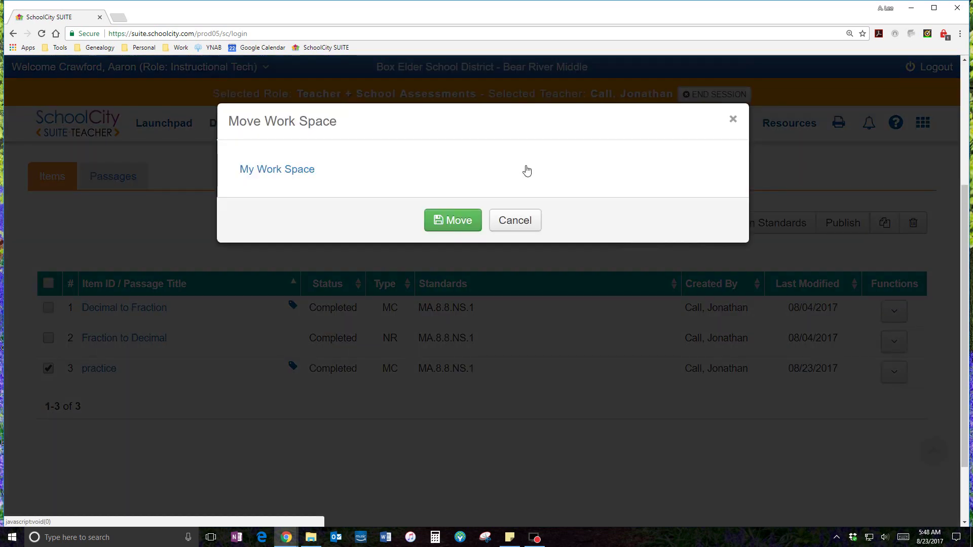
click(287, 169)
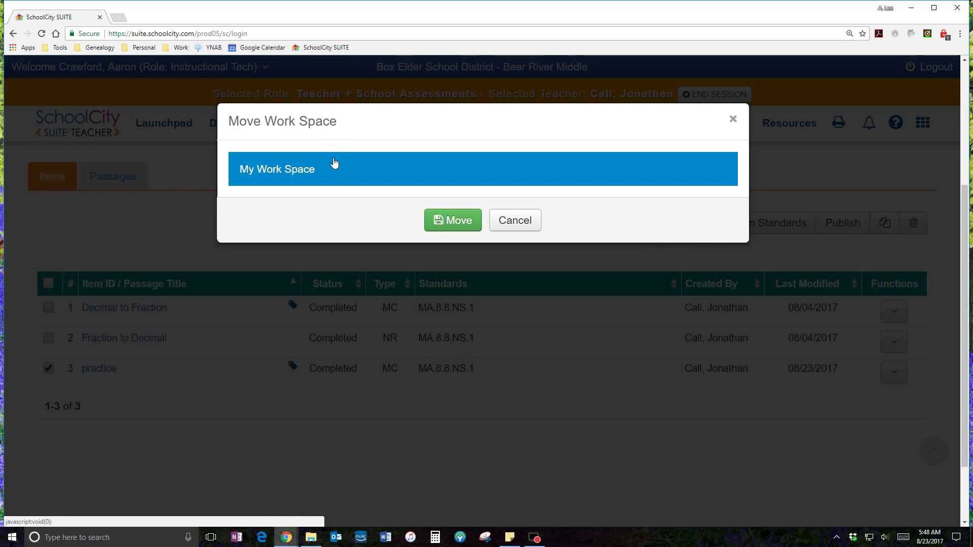
click(451, 226)
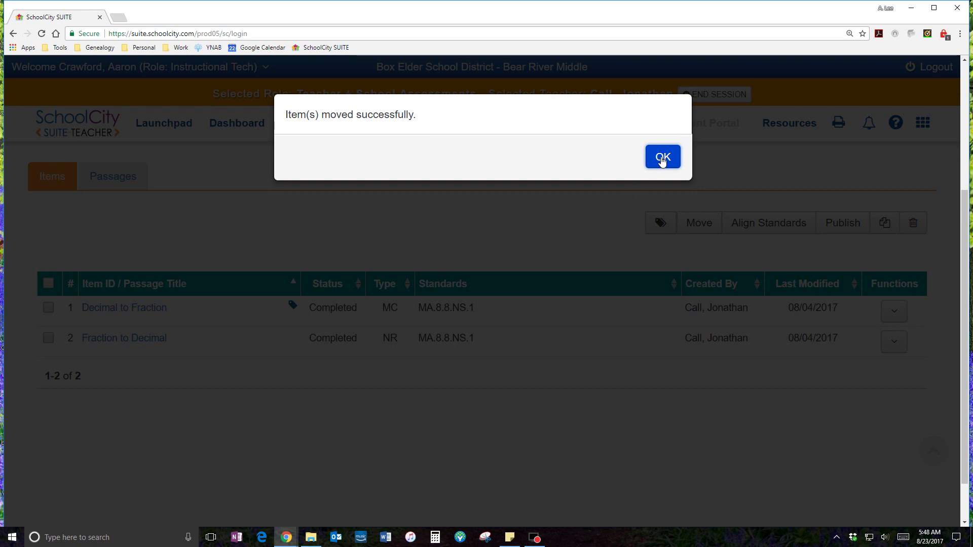
click(662, 158)
- Open My Work Space and check its item list for the moved practice item
scroll(573, 248, up, 4)
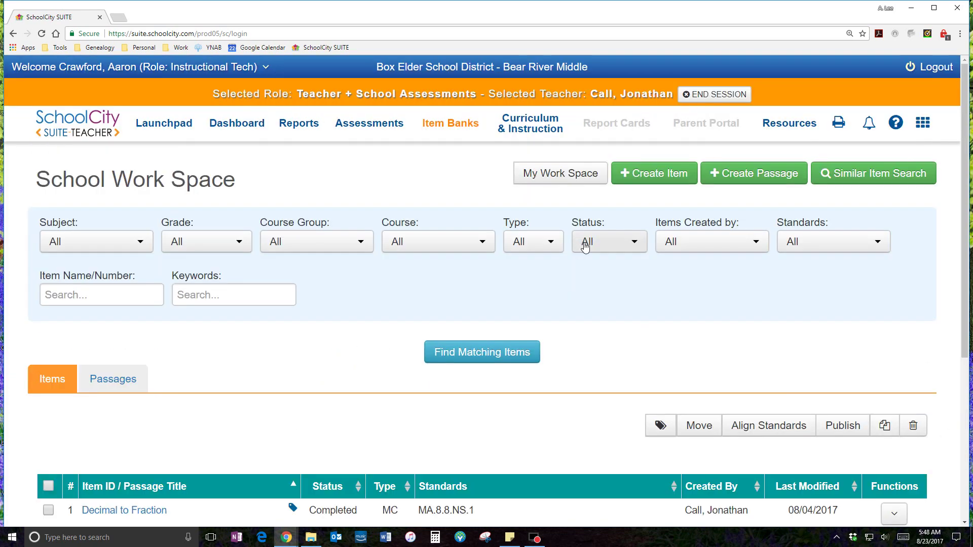
click(553, 175)
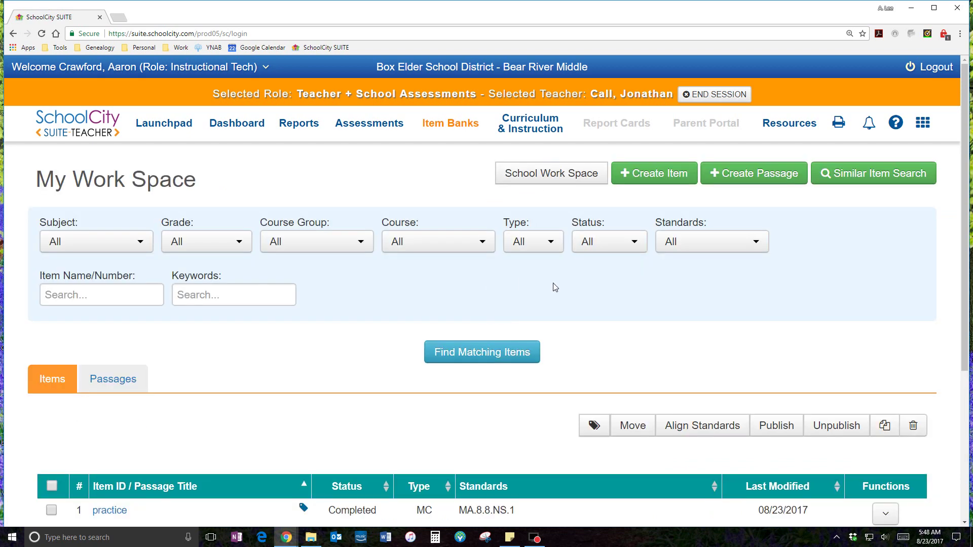
scroll(556, 287, down, 3)
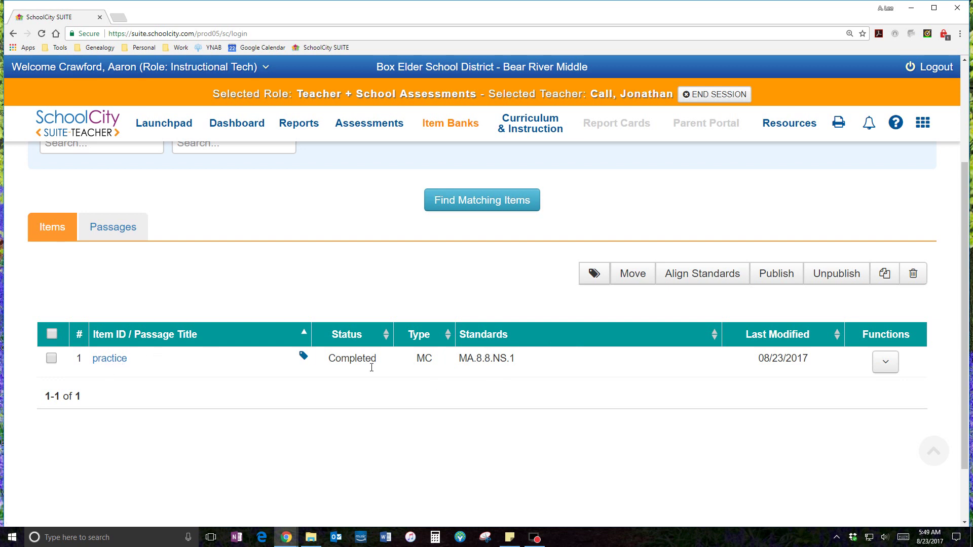
- Select the practice item in My Work Space and examine its available move destinations, cancelling without moving it
scroll(556, 293, up, 3)
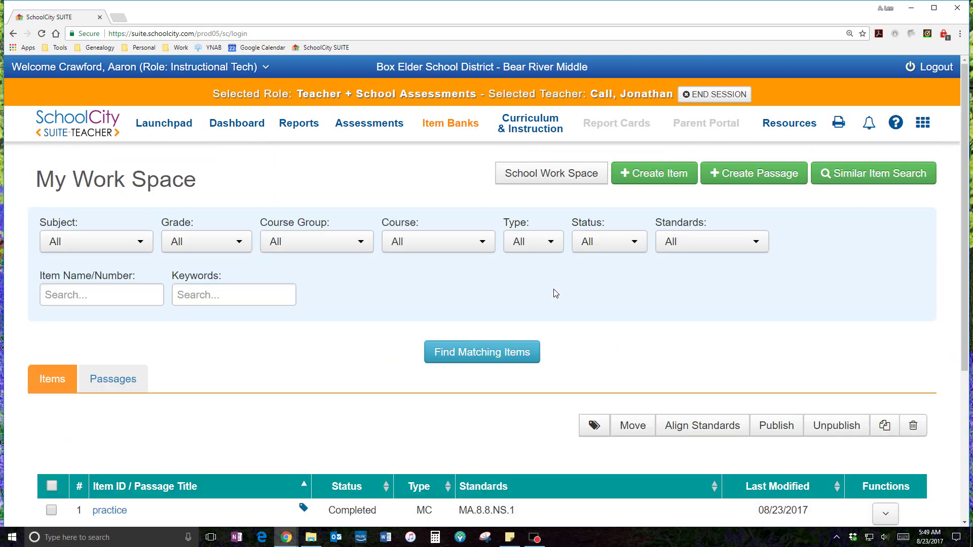
scroll(553, 289, down, 4)
click(51, 308)
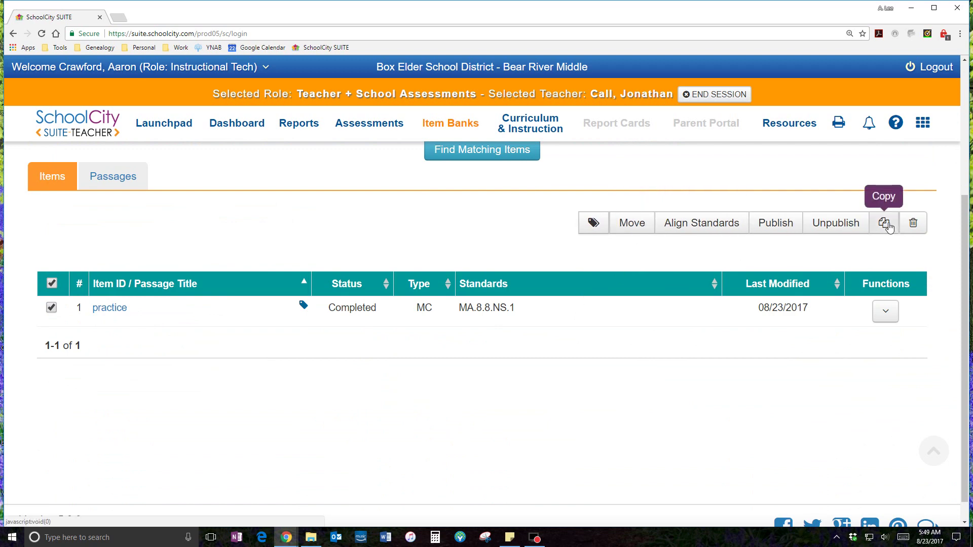
click(884, 222)
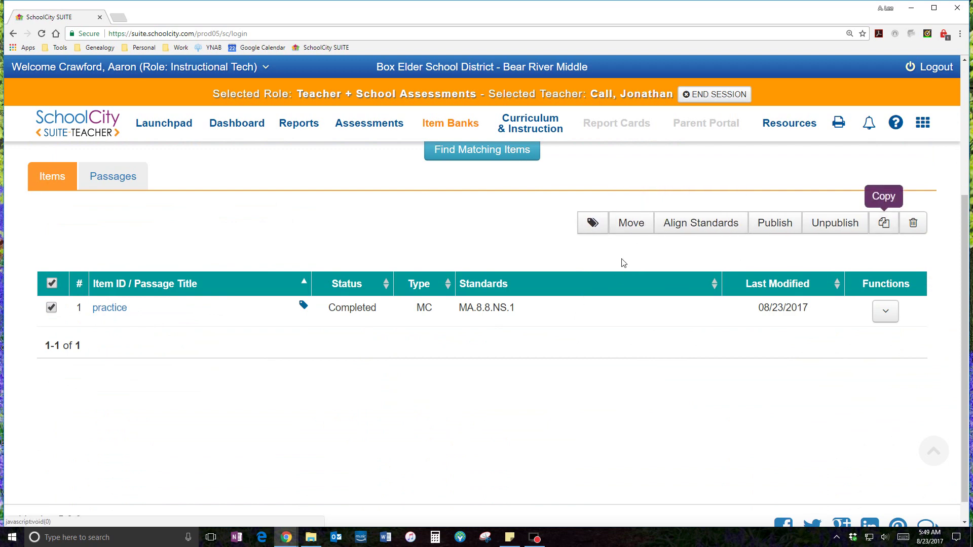
click(637, 229)
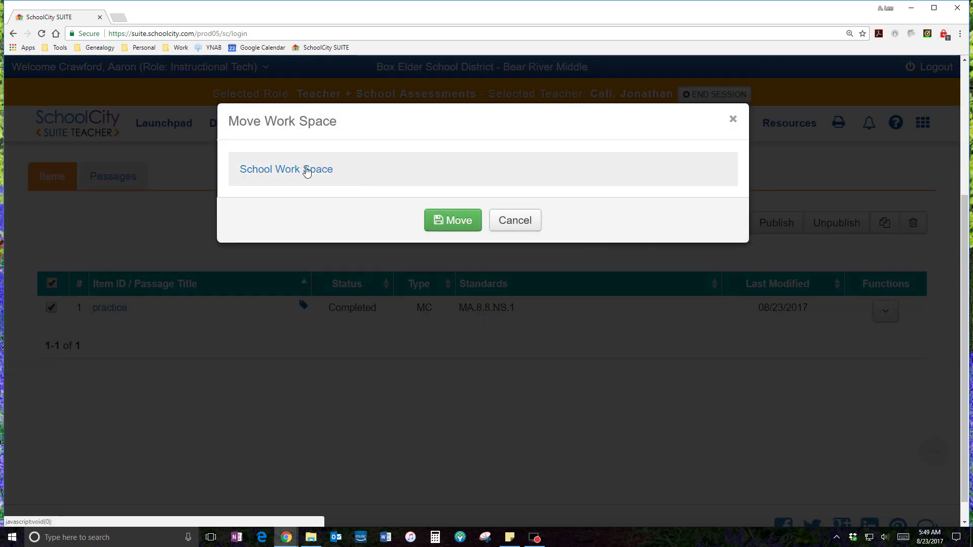
click(515, 221)
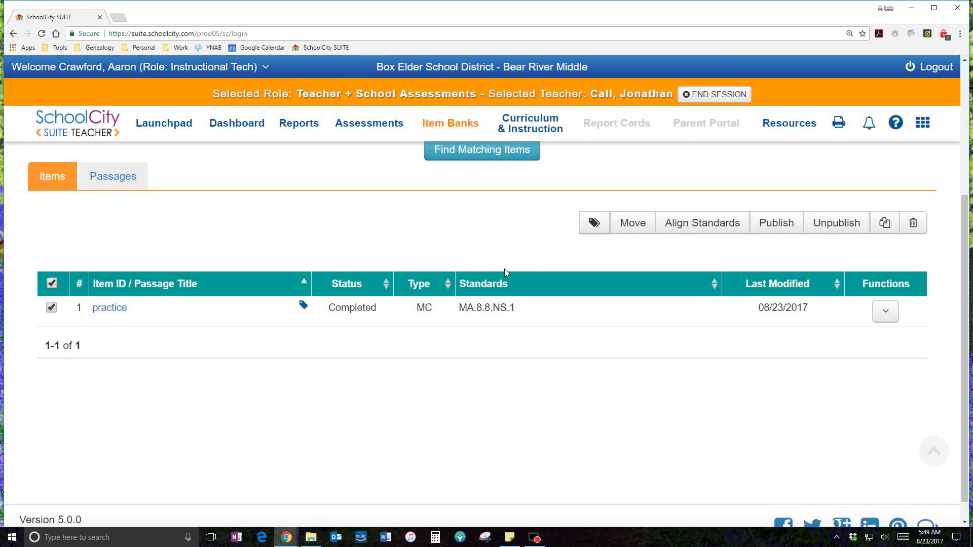
scroll(503, 273, up, 4)
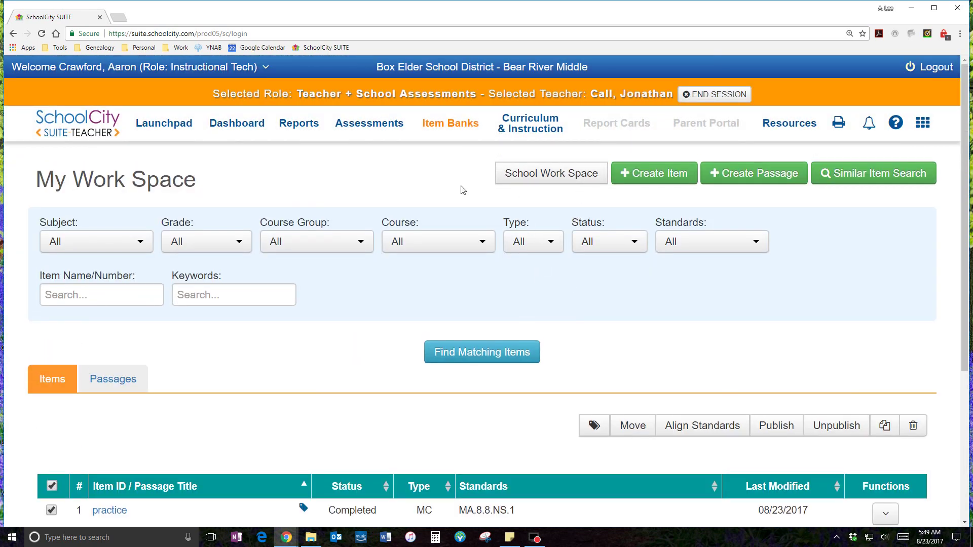
scroll(537, 282, down, 3)
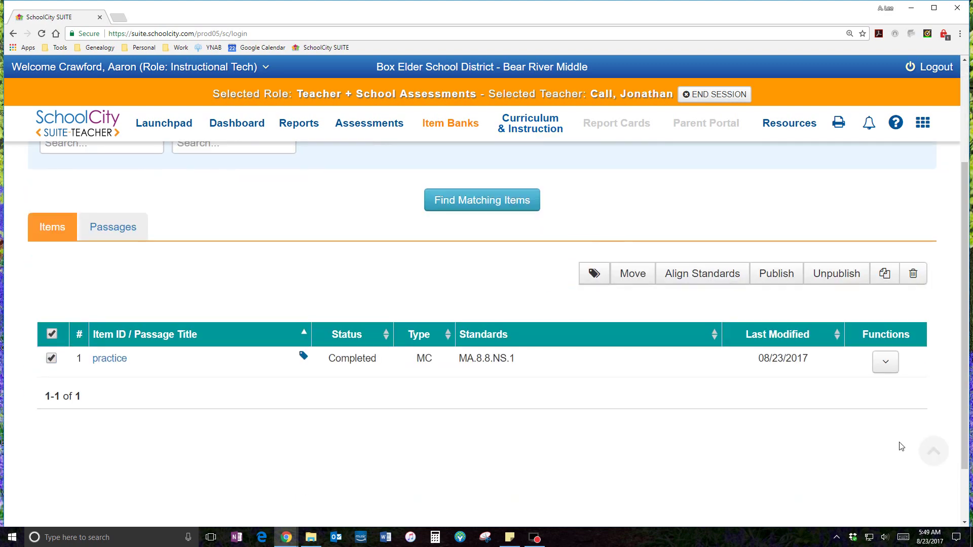